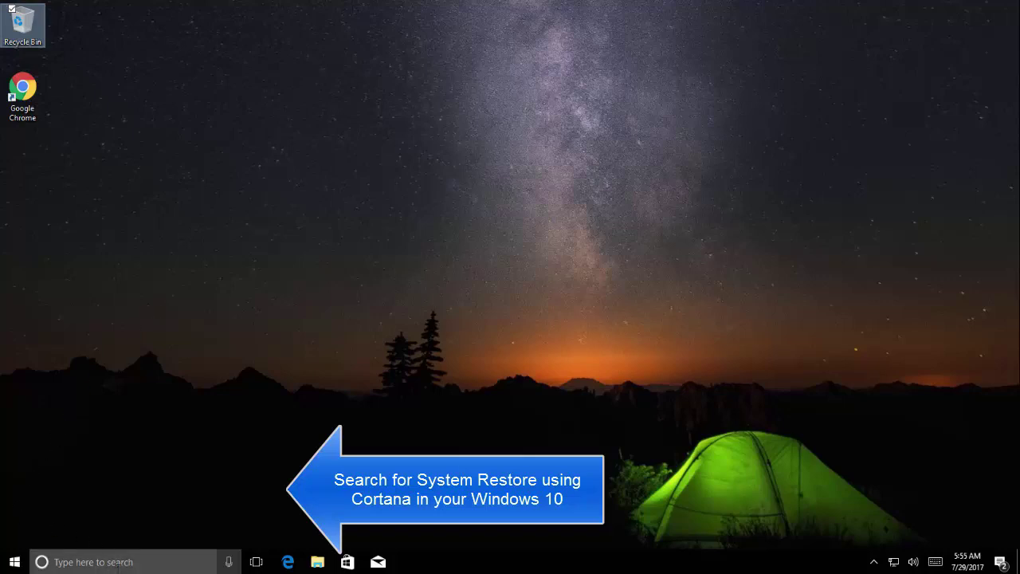
Search Windows for "system restore" and open the Create a restore point settings
click(162, 558)
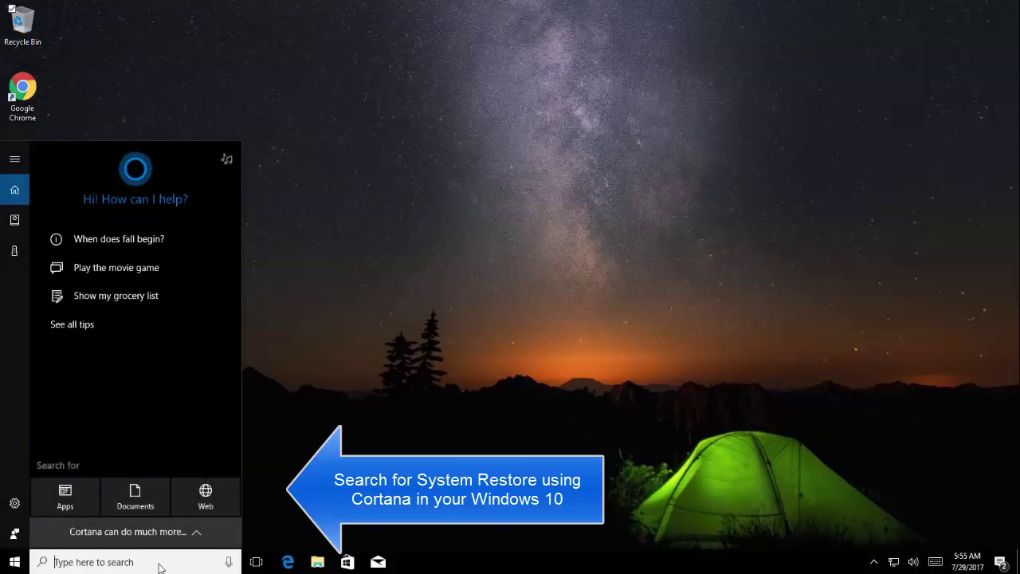
text(system restore)
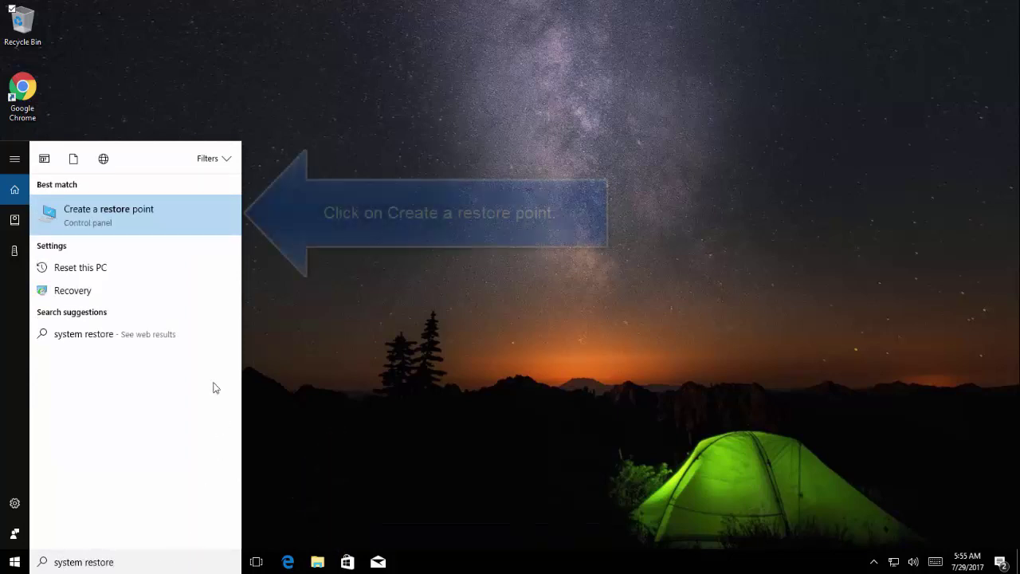
click(140, 214)
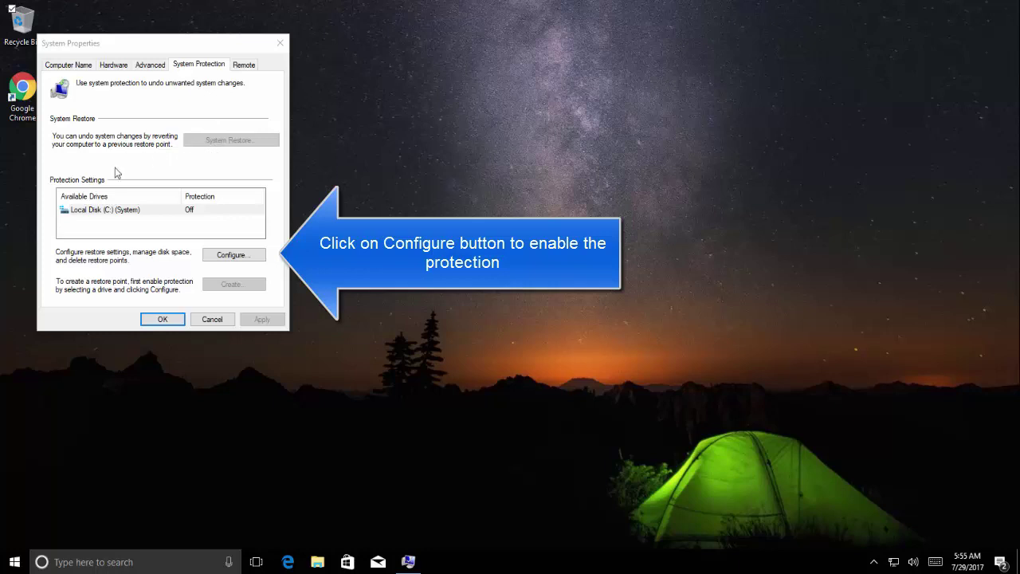
click(92, 182)
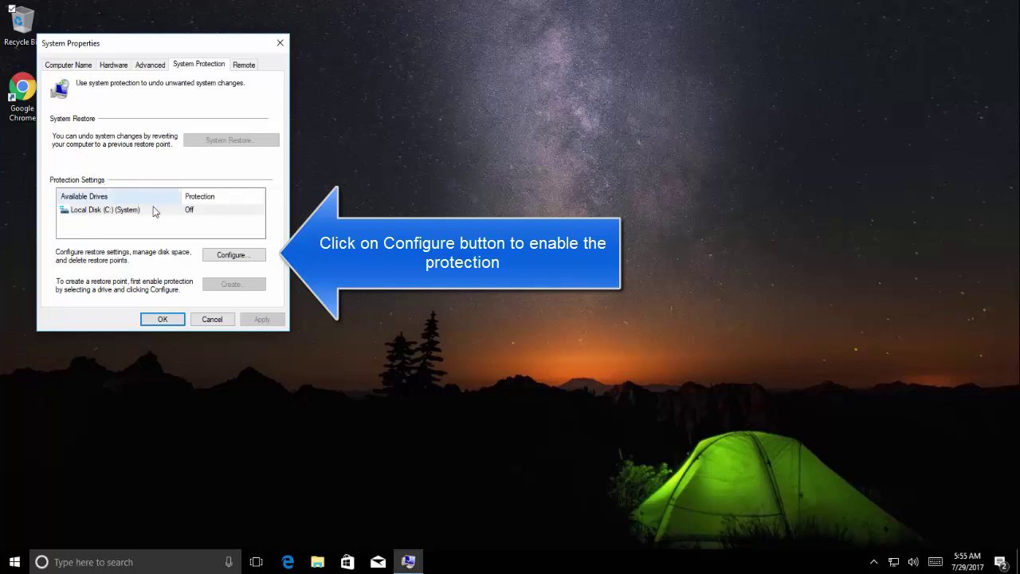
Turn on system protection for Local Disk (C:) with a maximum disk space usage of 20%
click(112, 209)
click(248, 257)
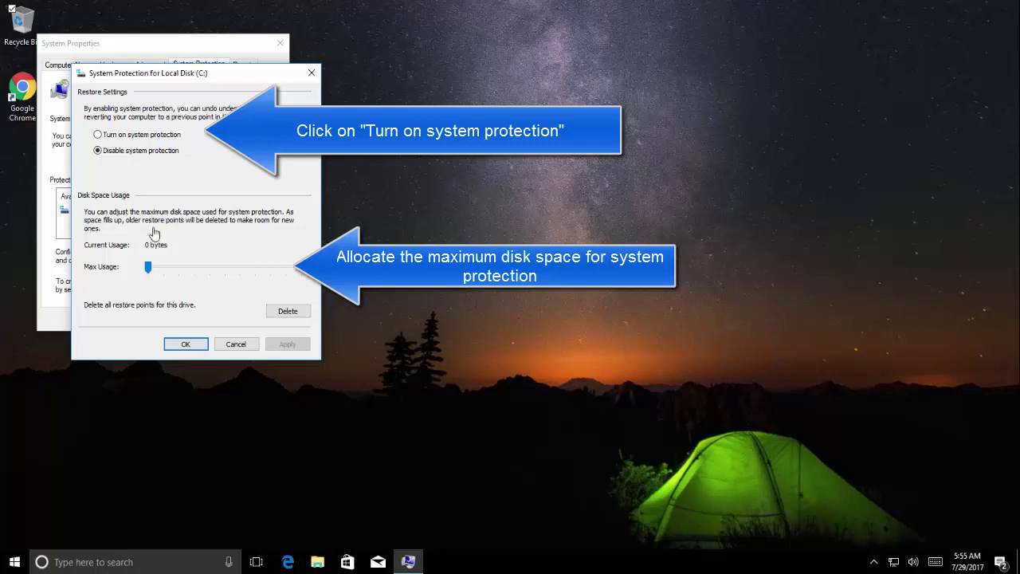
drag(149, 267, 178, 268)
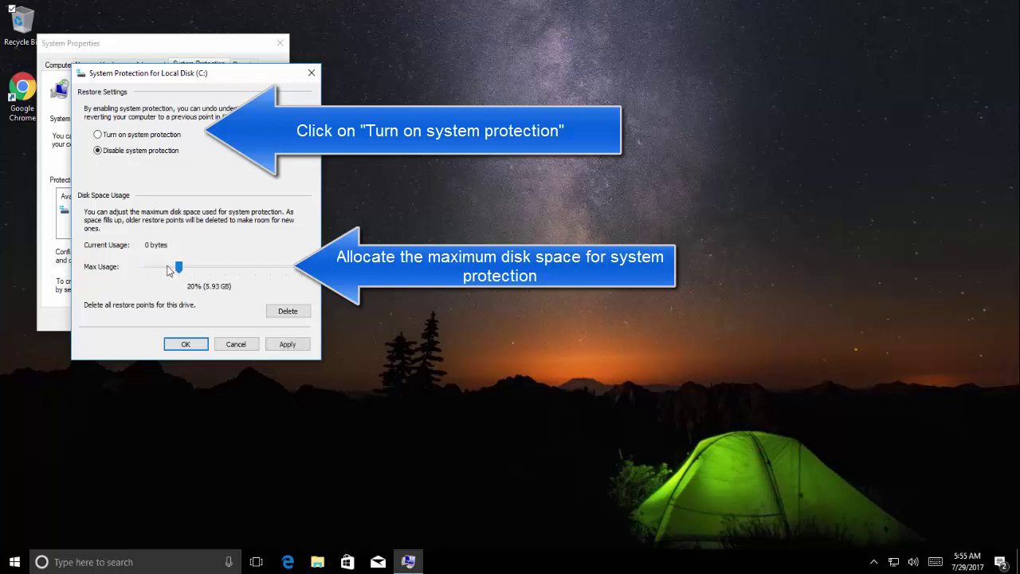
click(144, 136)
click(286, 344)
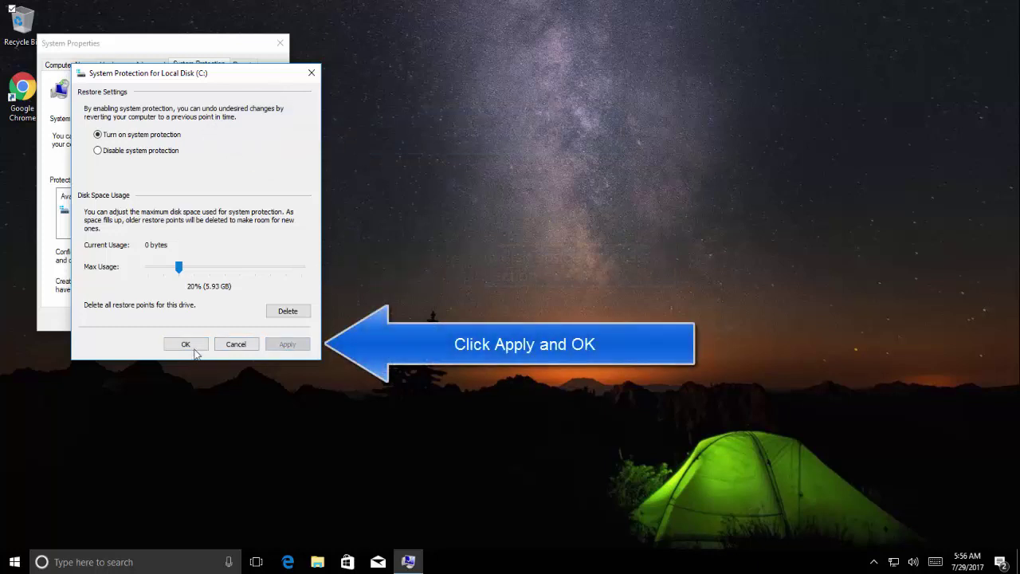
click(192, 346)
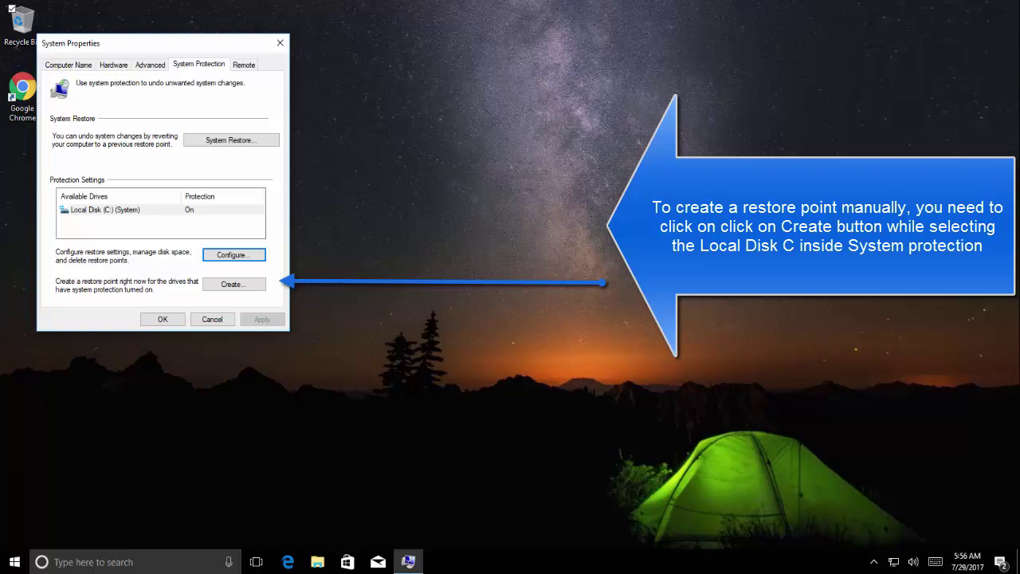
Create a manual restore point with the description "ManualCheckPoint"
click(229, 286)
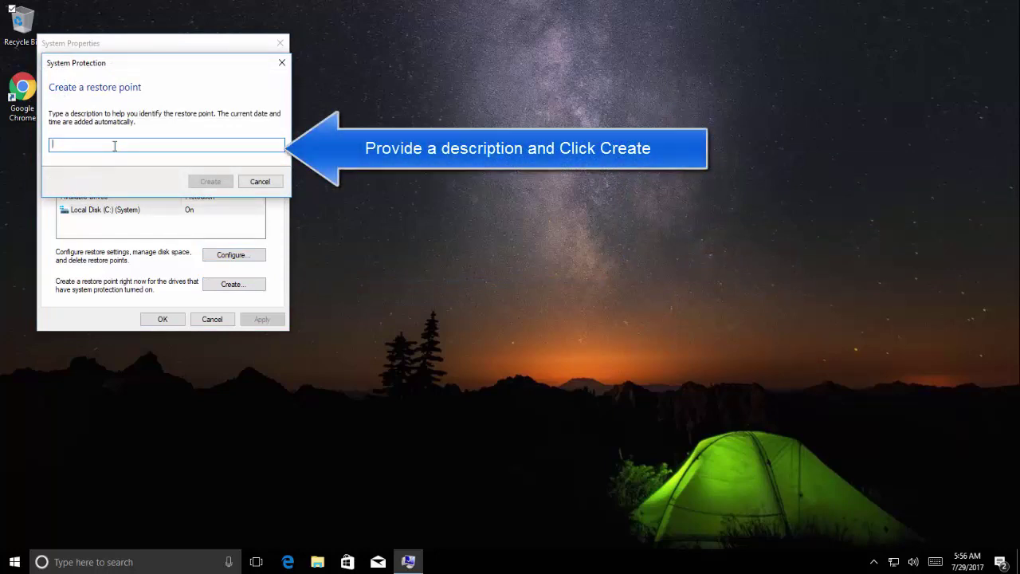
text(M)
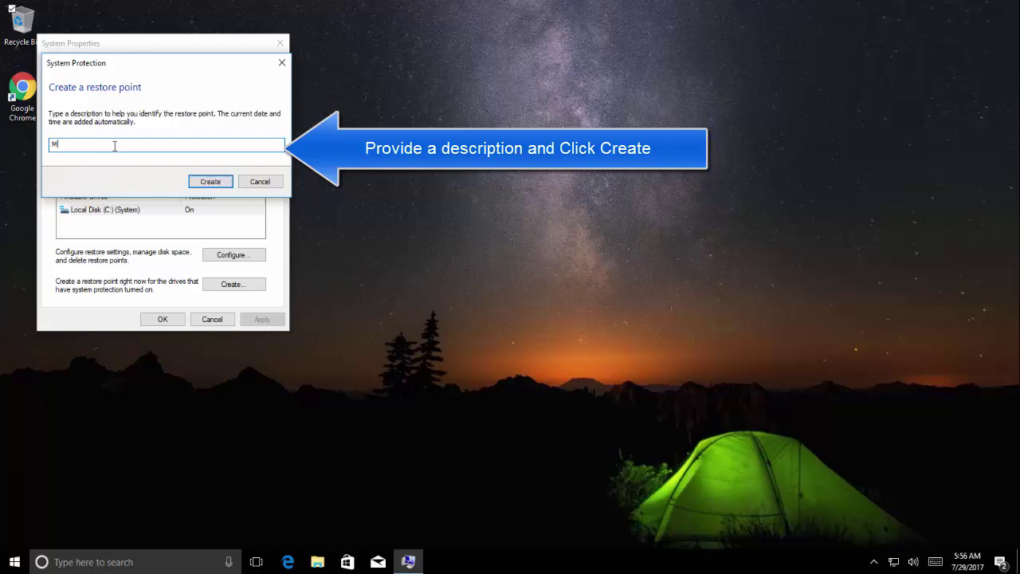
text(anualCheckPoint)
click(199, 181)
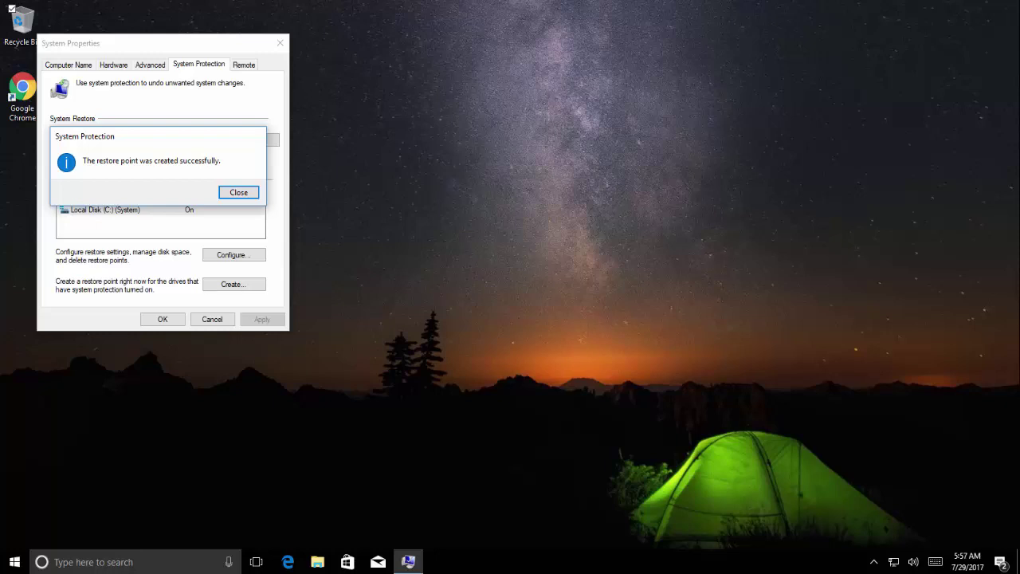
click(239, 193)
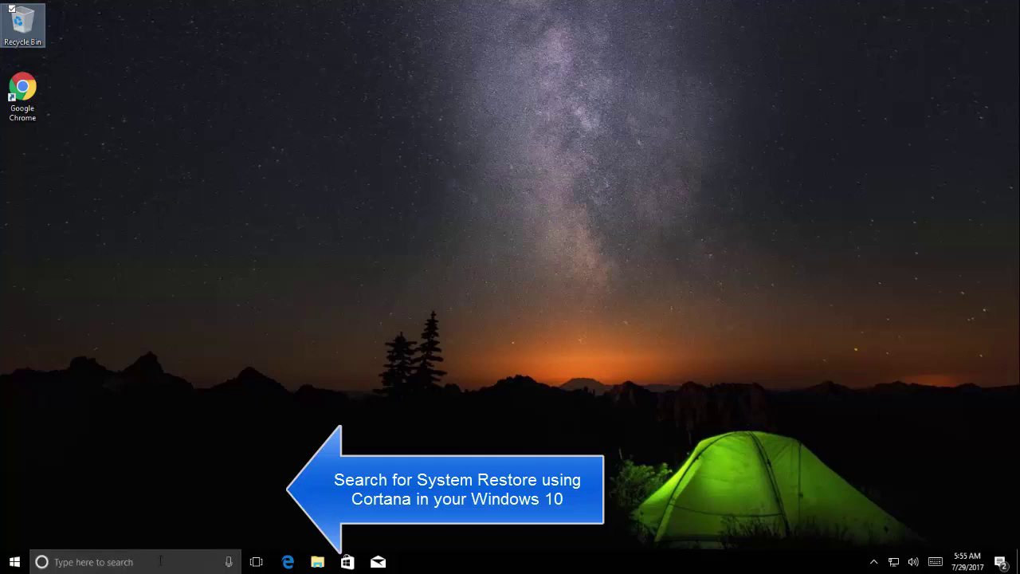
Reopen the Create a restore point settings by searching Windows for "system restore"
click(160, 561)
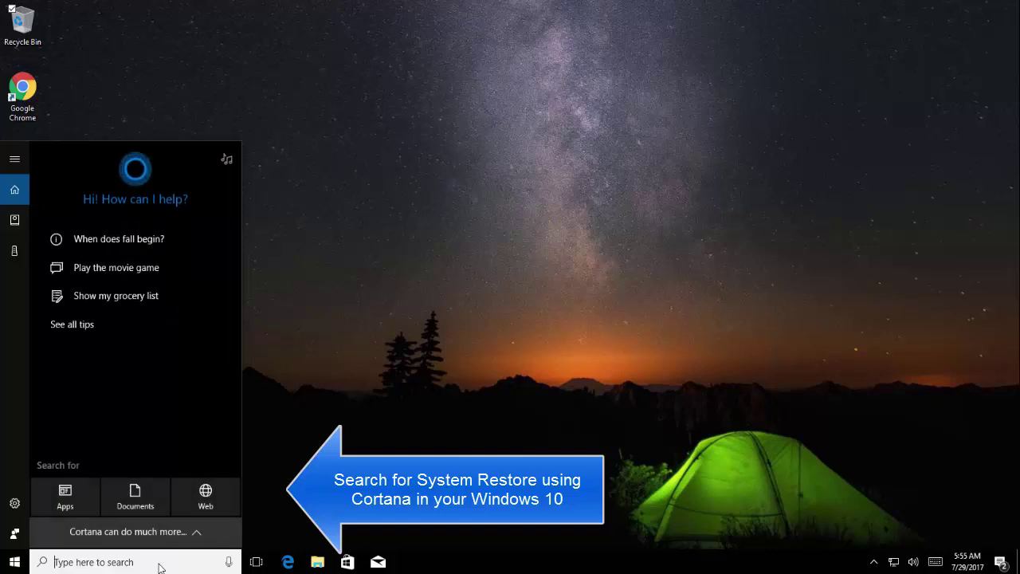
text(system)
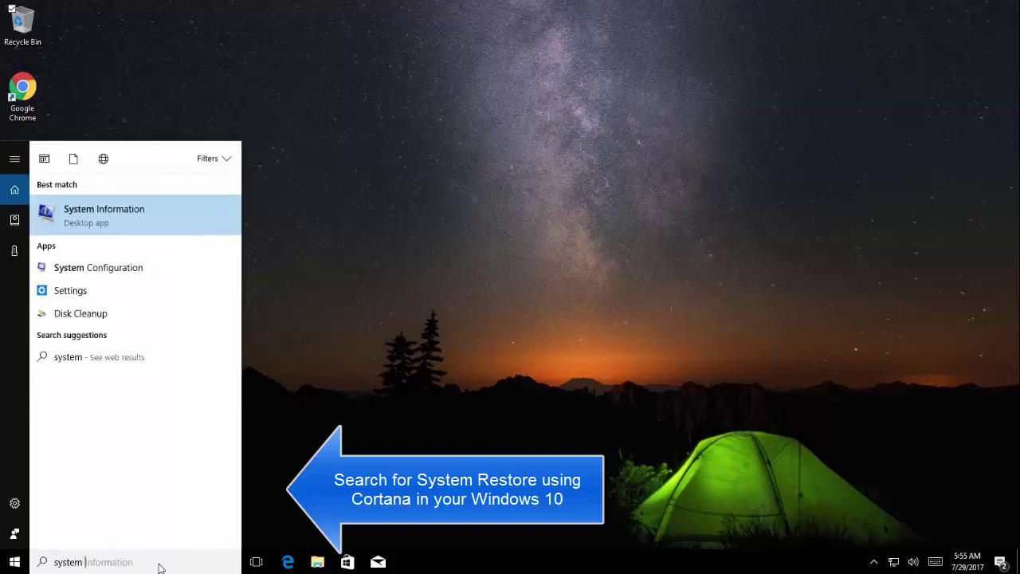
text( restore)
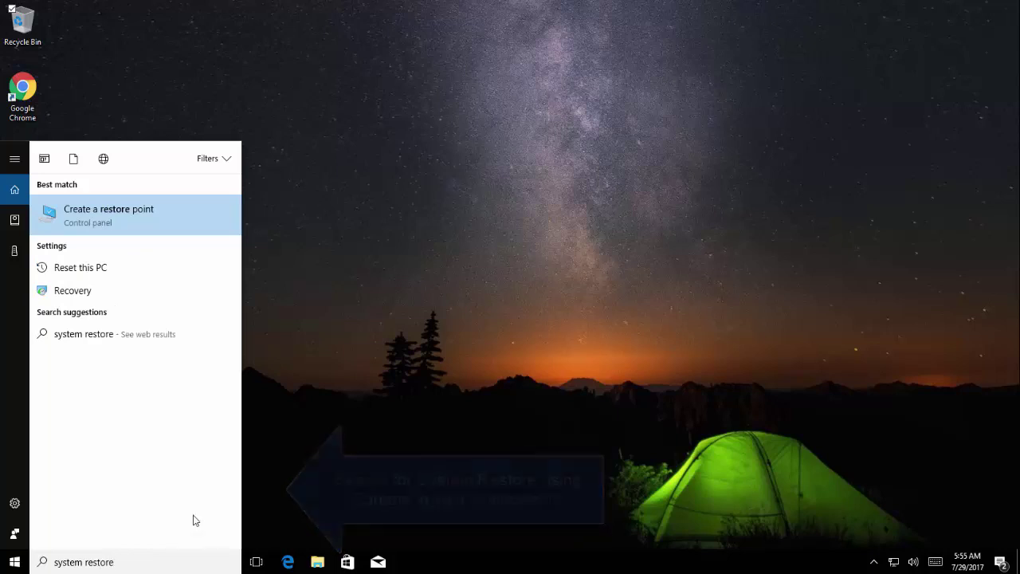
click(140, 212)
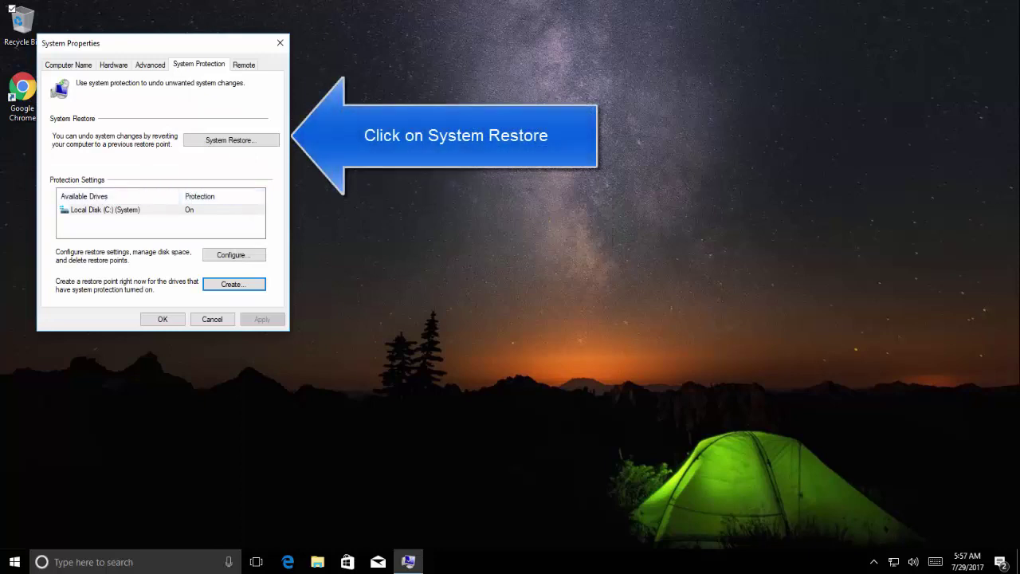
Start System Restore, select the ManualCheckPoint restore point and proceed with it
click(231, 141)
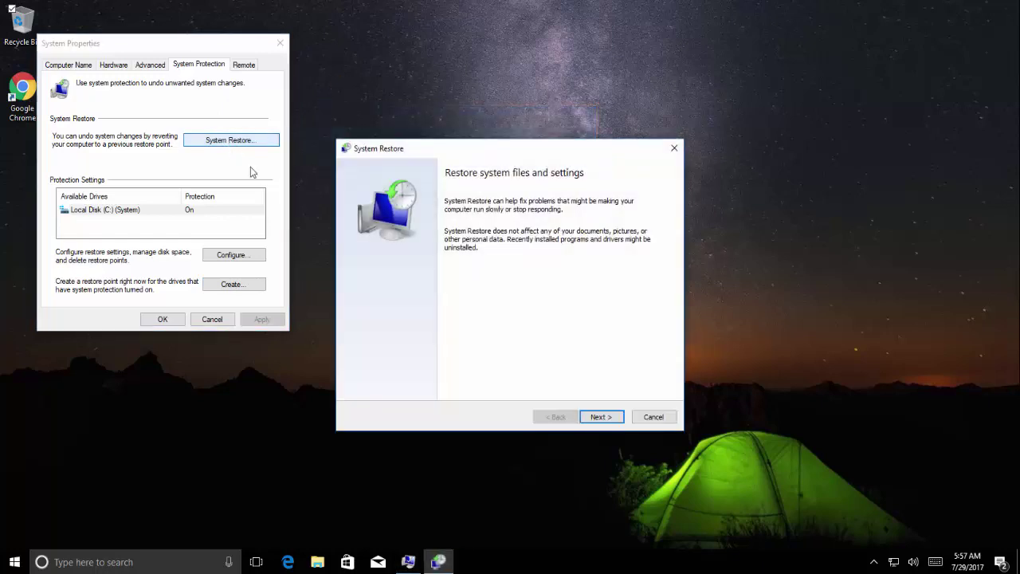
click(602, 418)
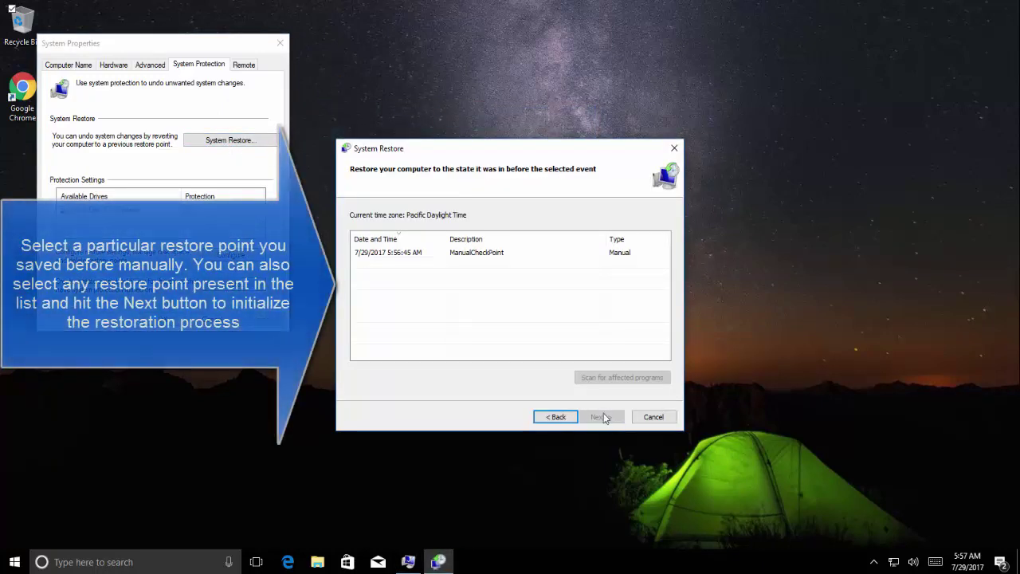
click(523, 253)
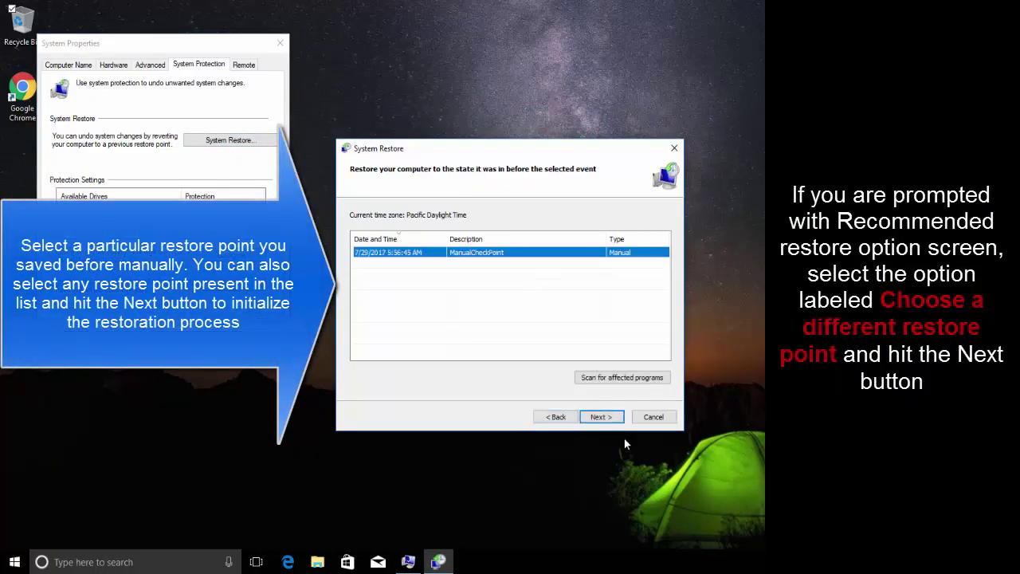
click(604, 420)
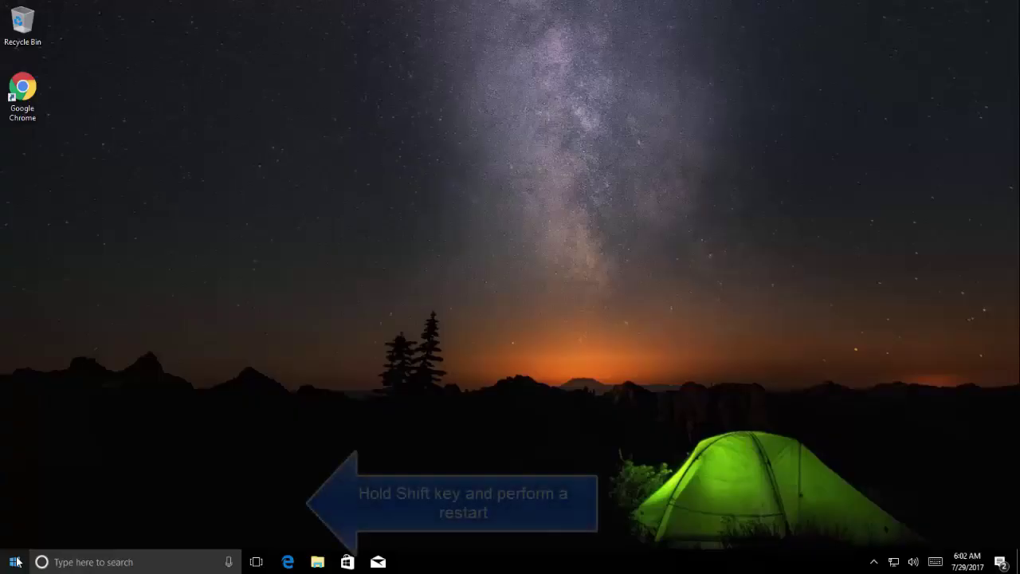
Restart the PC into the advanced startup environment
click(14, 563)
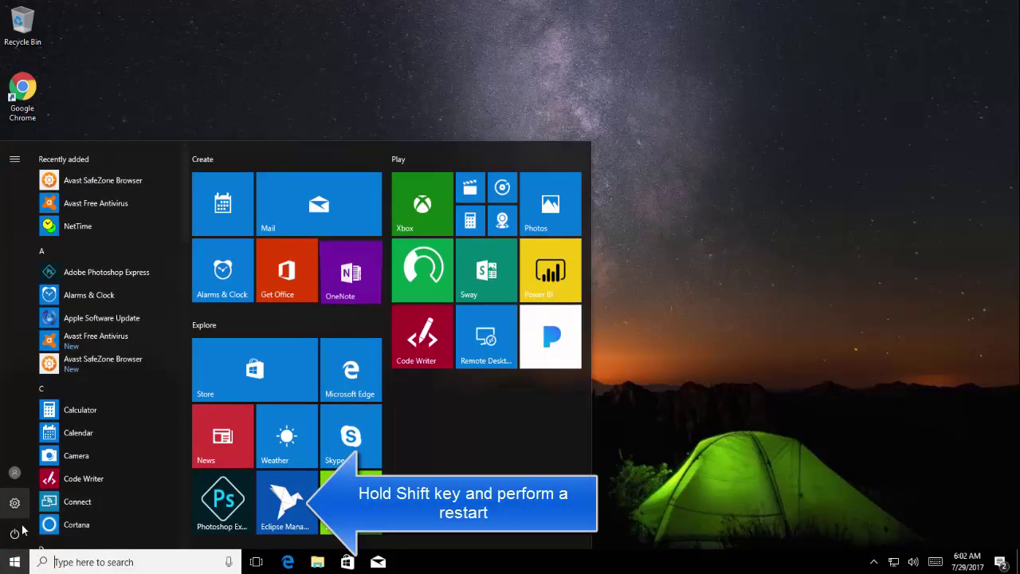
click(16, 532)
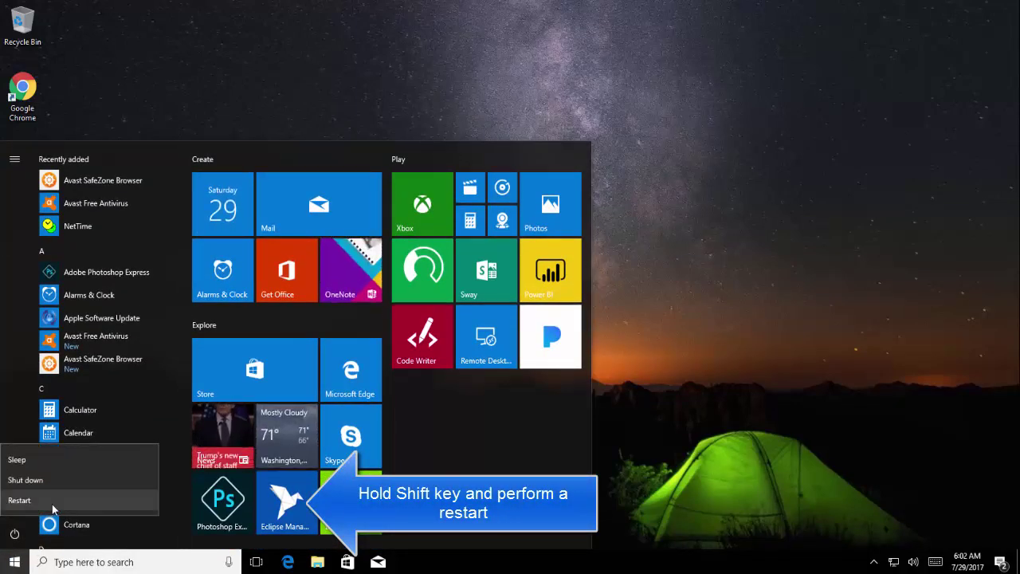
shift+click(52, 504)
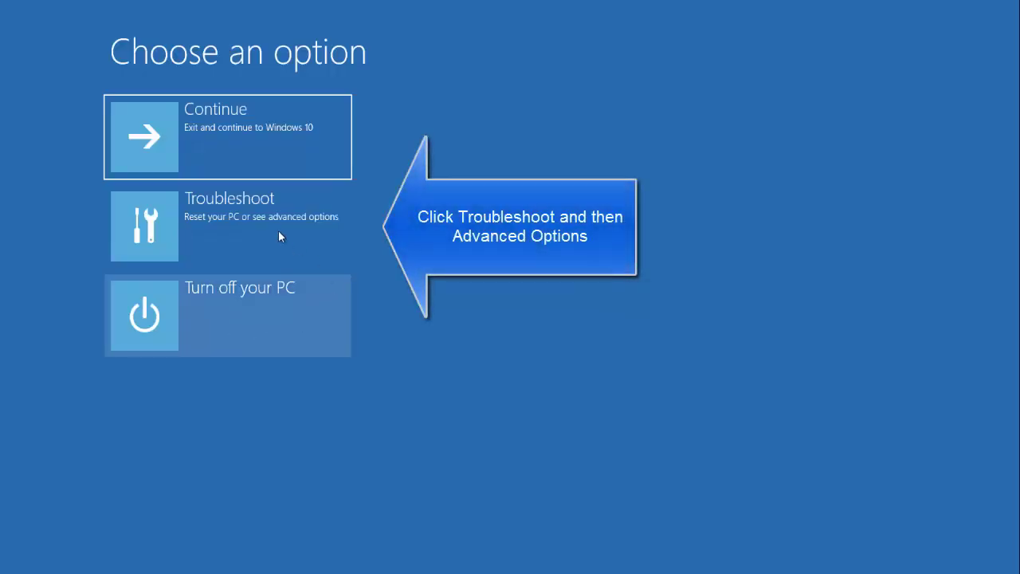
Launch System Restore from the advanced troubleshooting options of the recovery environment
click(279, 232)
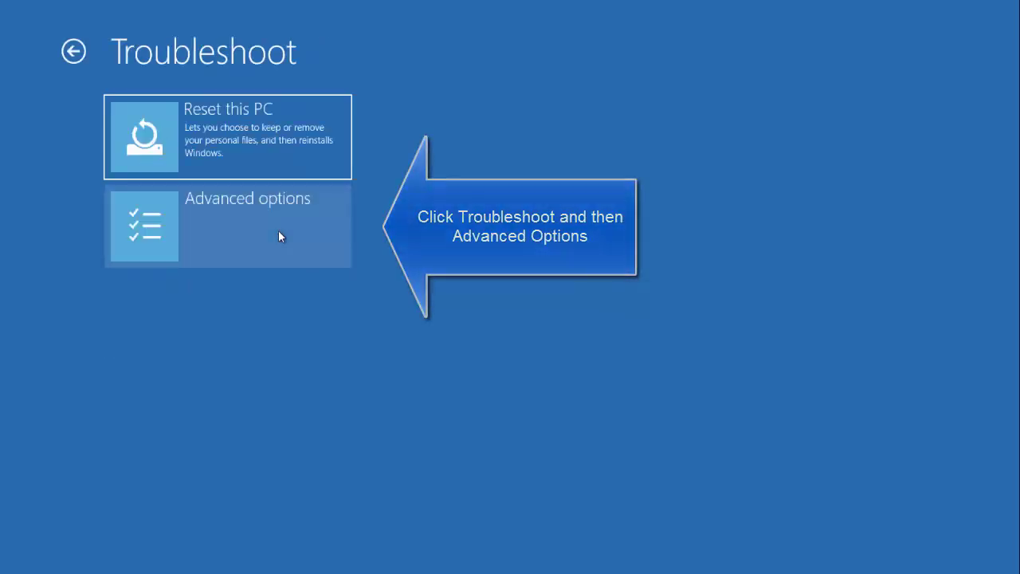
click(278, 234)
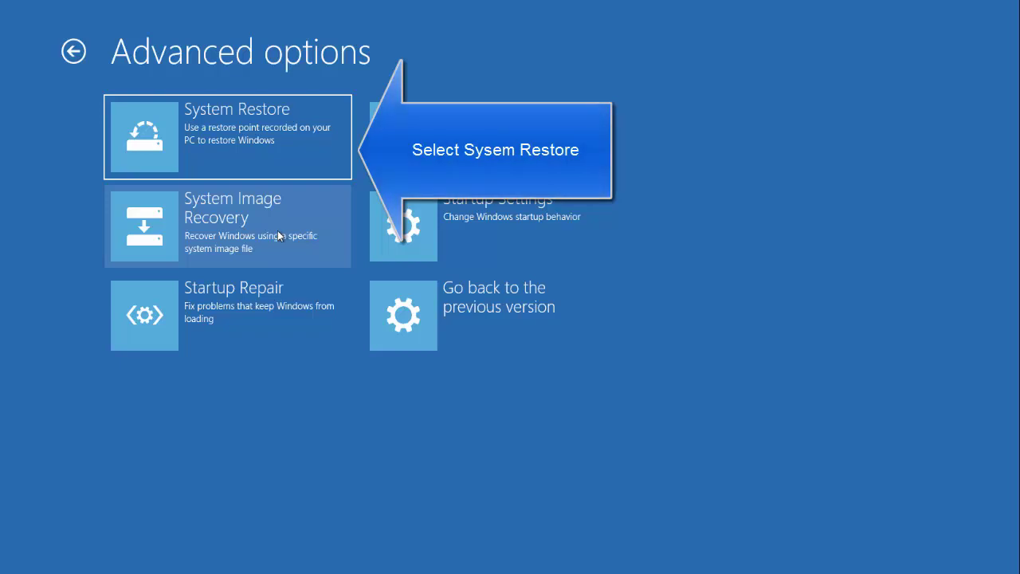
click(272, 140)
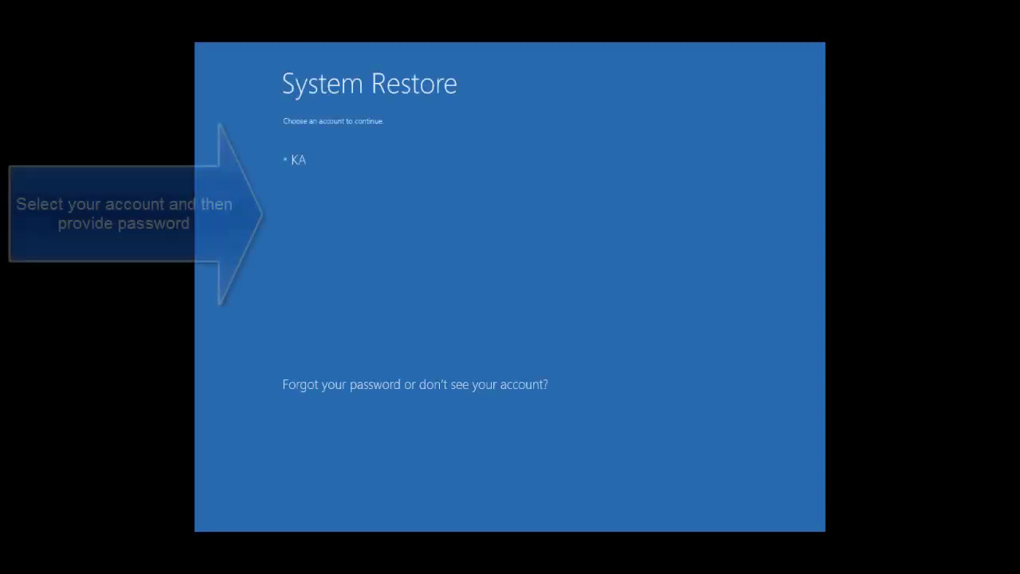
Choose the user account to continue with System Restore
click(369, 170)
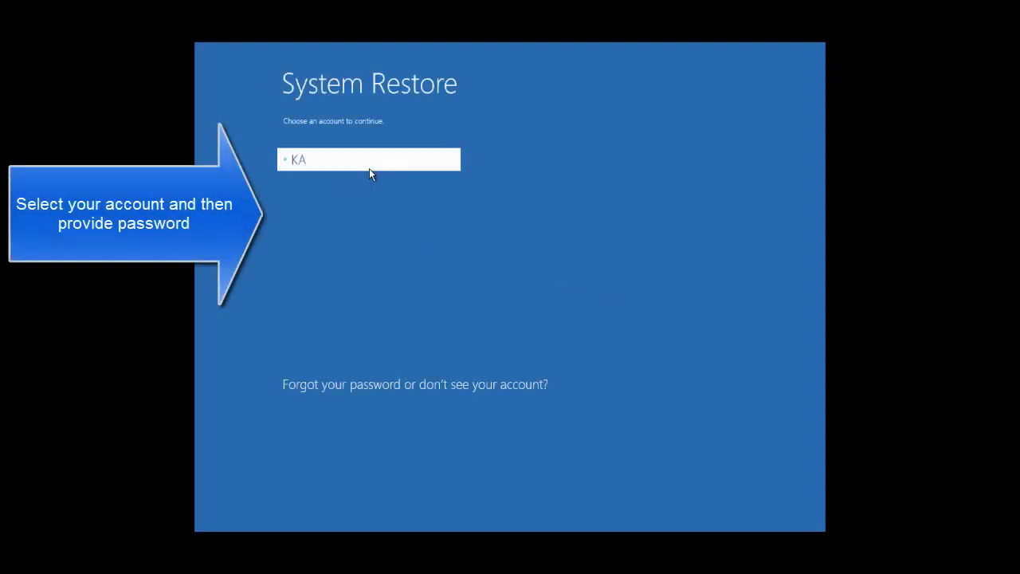